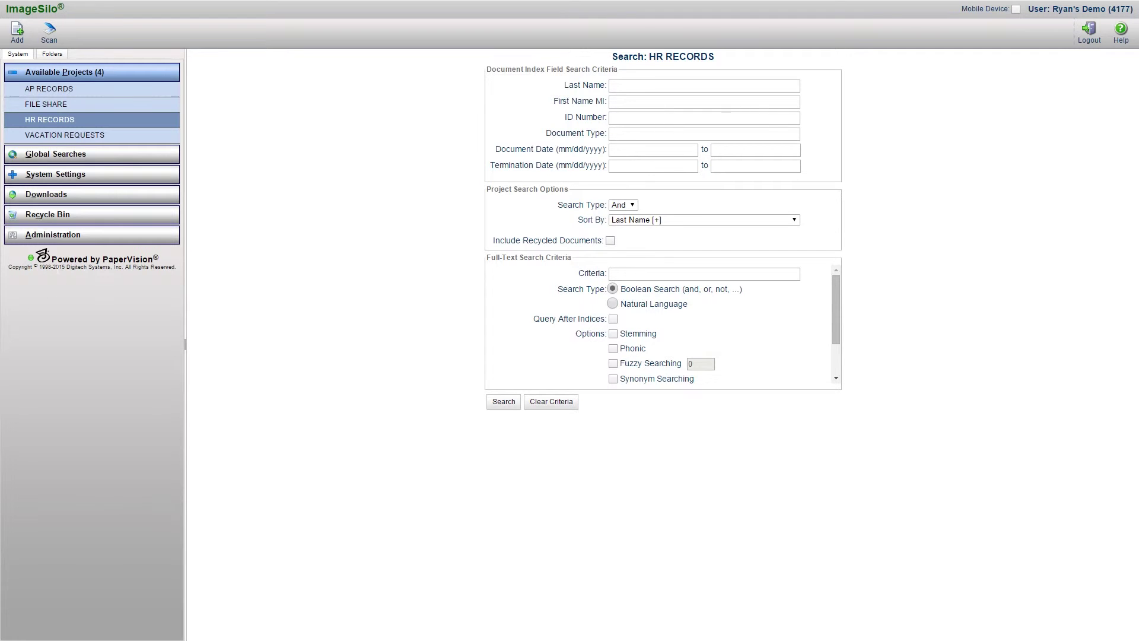
# - Open the HR RECORDS project's search form from the Available Projects list
pyautogui.click(49, 121)
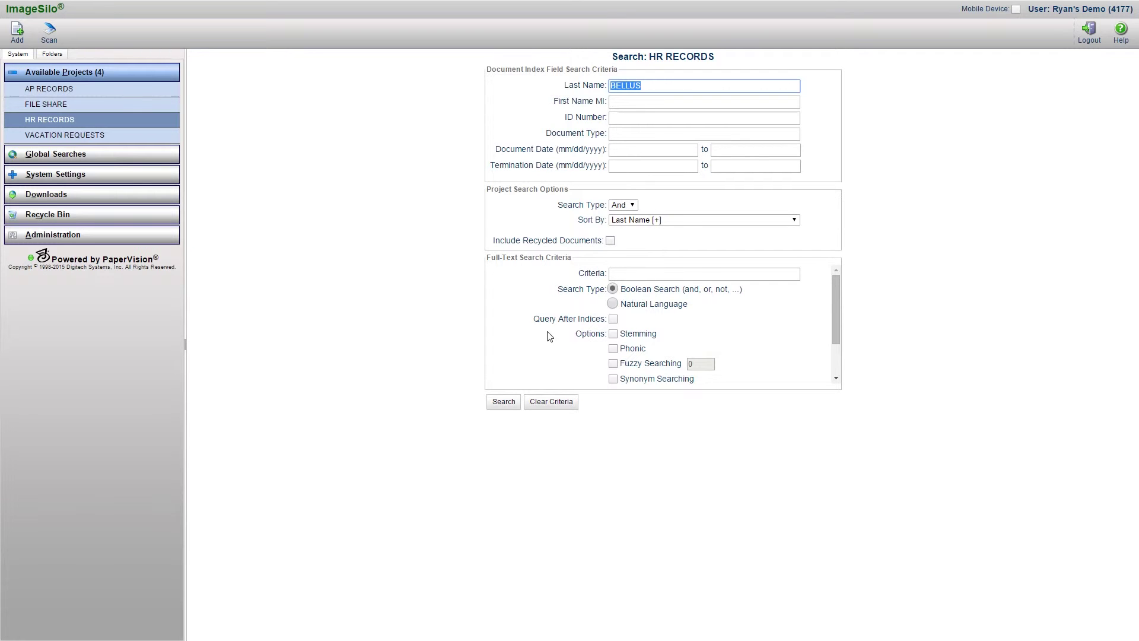
# - Clear all criteria and run an empty search that lists all 32 HR RECORDS documents
pyautogui.click(562, 402)
pyautogui.click(508, 404)
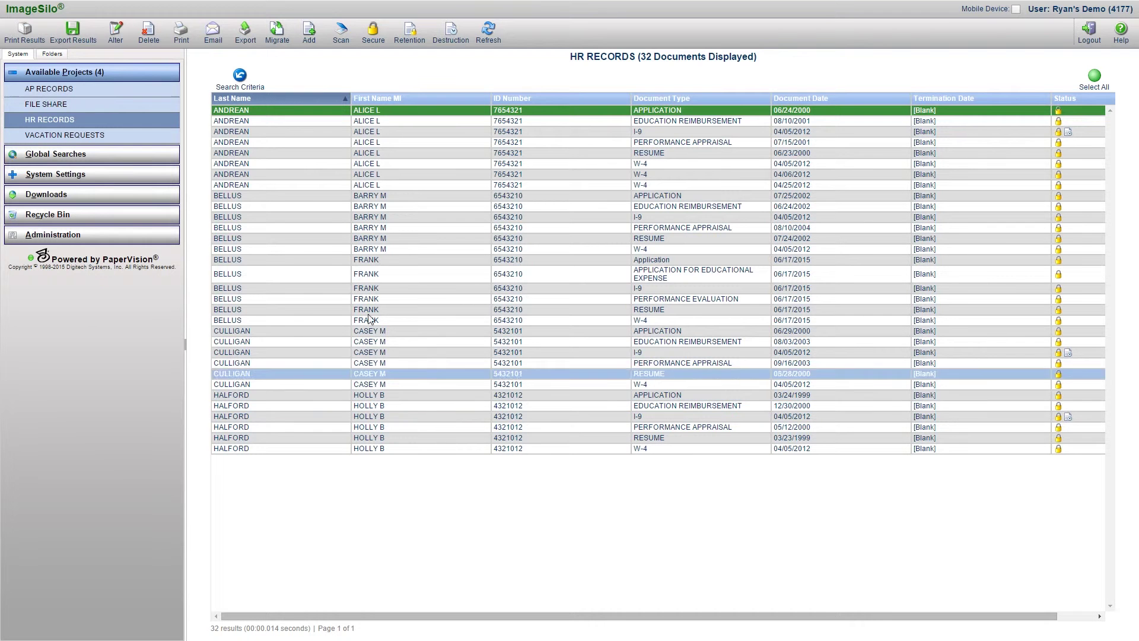
# - Search HR RECORDS by the employee's last name, which returns 12 documents, then go back to the criteria form
pyautogui.click(248, 90)
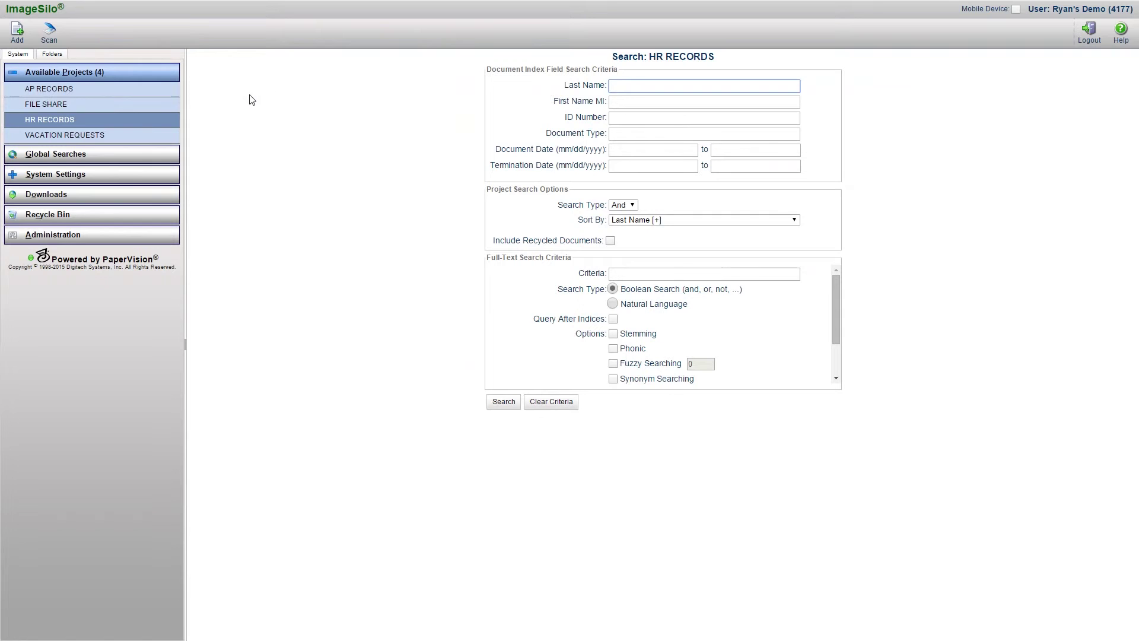
pyautogui.click(643, 86)
pyautogui.click(614, 85)
pyautogui.click(506, 403)
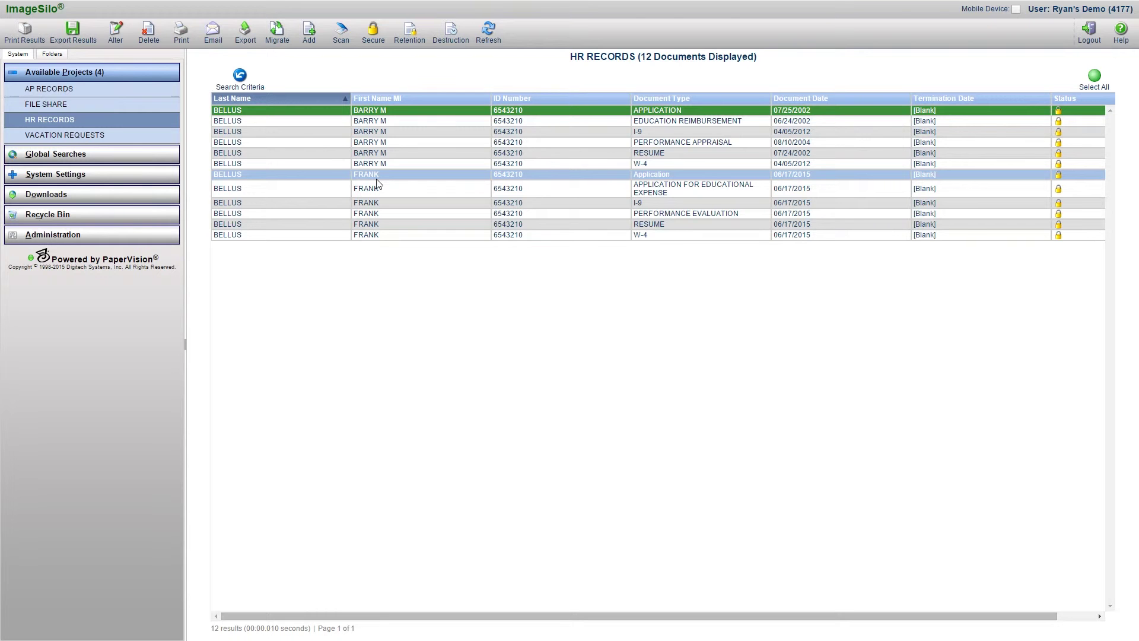
pyautogui.click(245, 87)
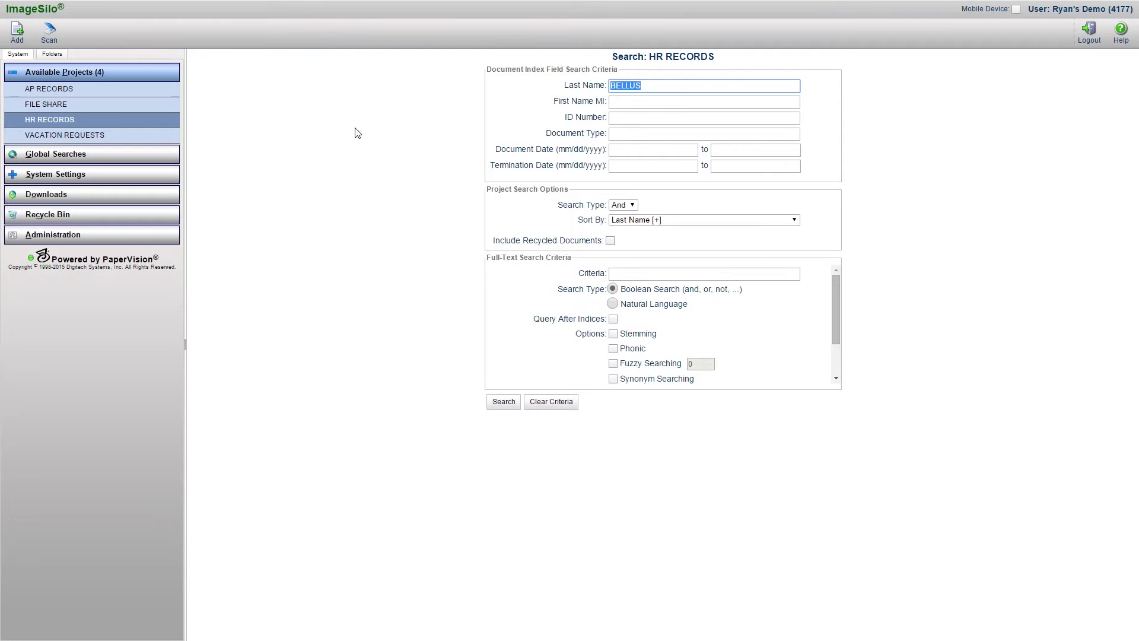
# - Add the employee's first name and search with the criteria combined by Or
pyautogui.click(647, 103)
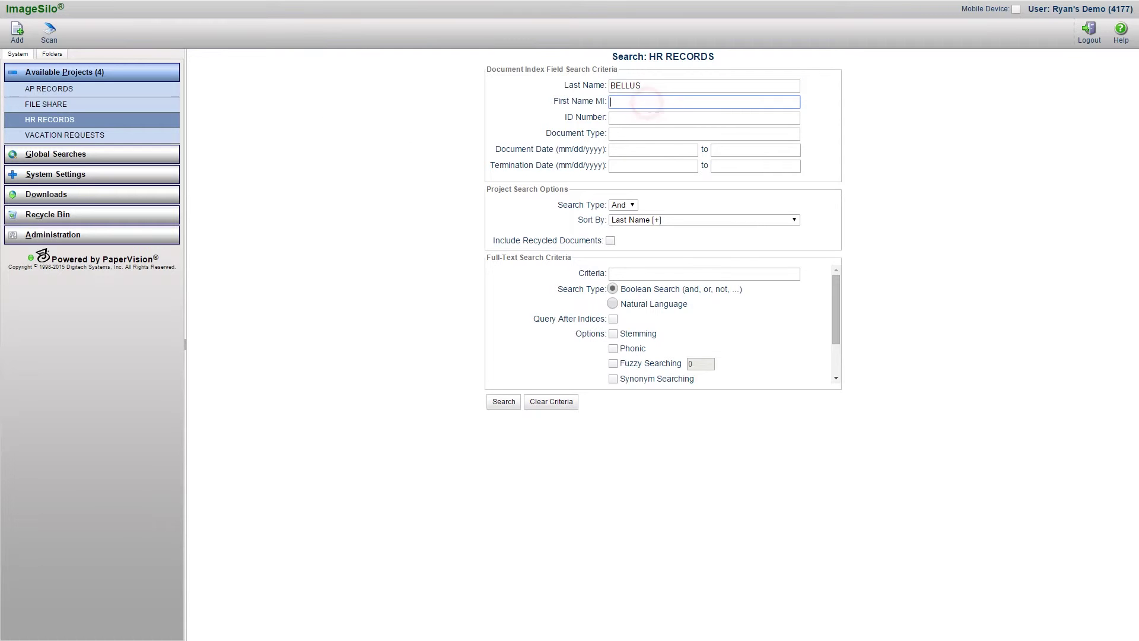
pyautogui.click(480, 198)
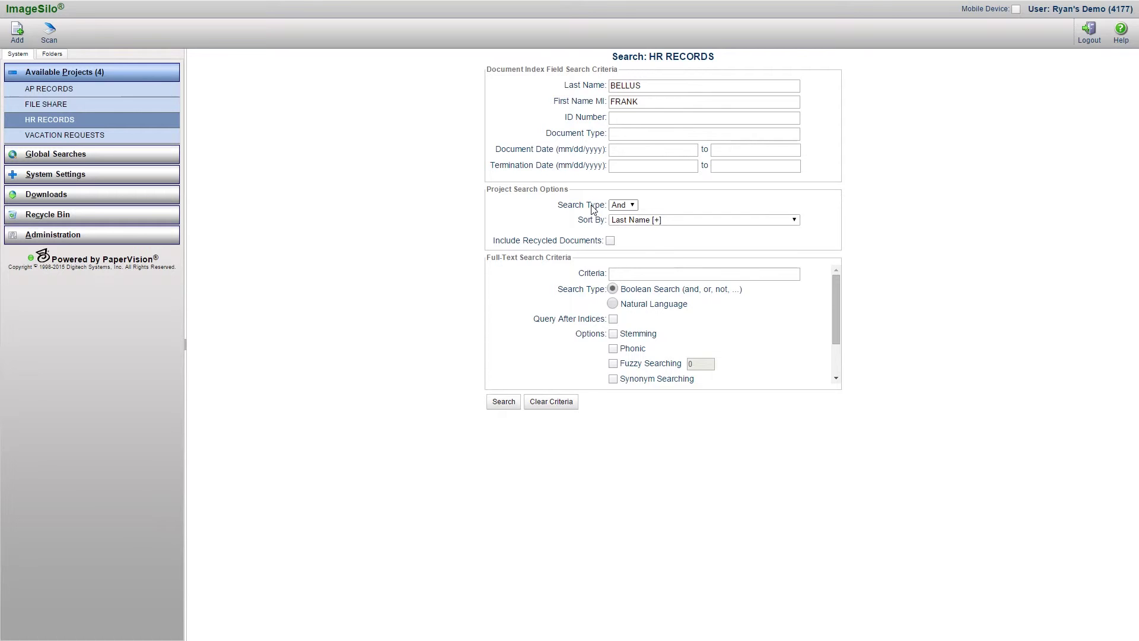
pyautogui.click(621, 205)
pyautogui.click(617, 217)
pyautogui.click(503, 402)
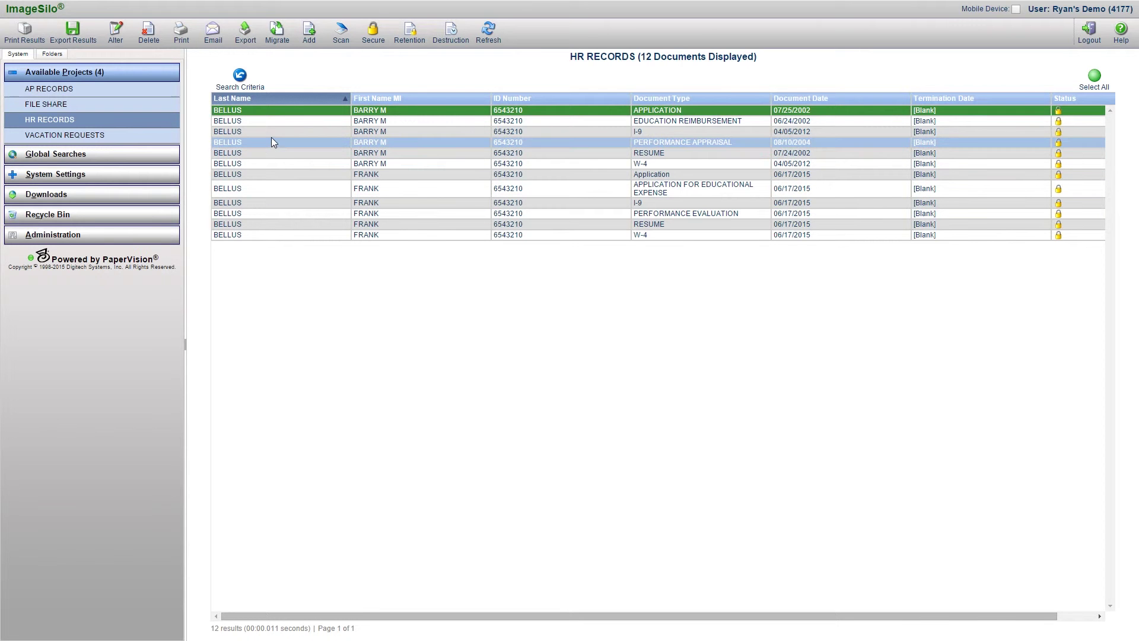
# - Switch the Search Type back to And and rerun the search, narrowing the results to 6 documents
pyautogui.click(241, 88)
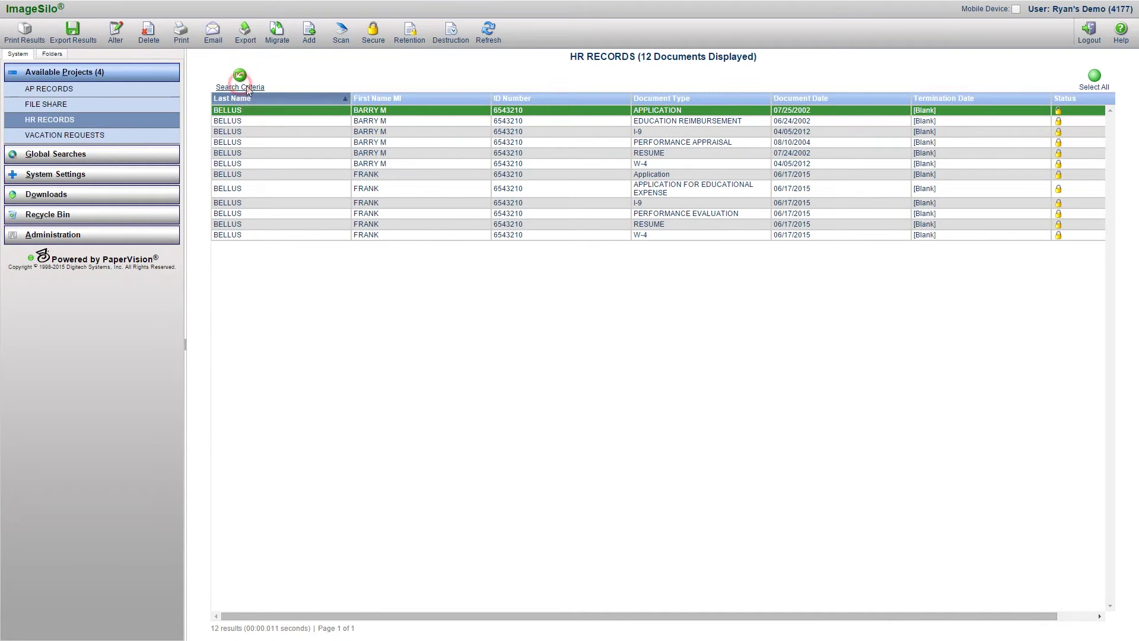
pyautogui.click(633, 205)
pyautogui.click(625, 222)
pyautogui.click(503, 402)
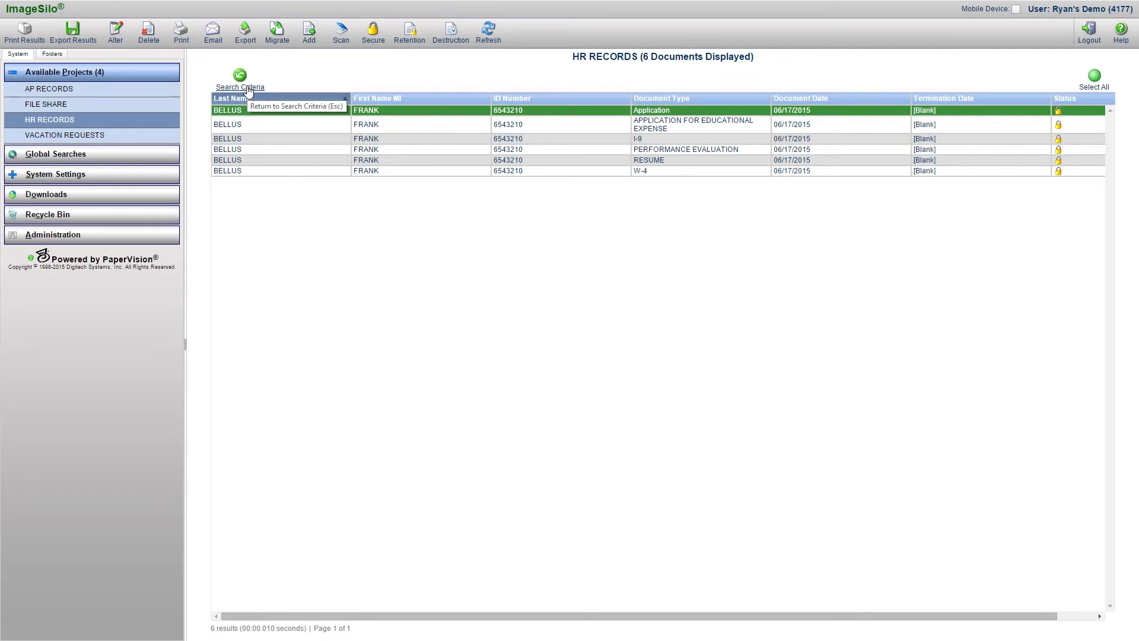
# - Limit the name search to Document Type W-4, which finds one document, then return to the form
pyautogui.click(239, 76)
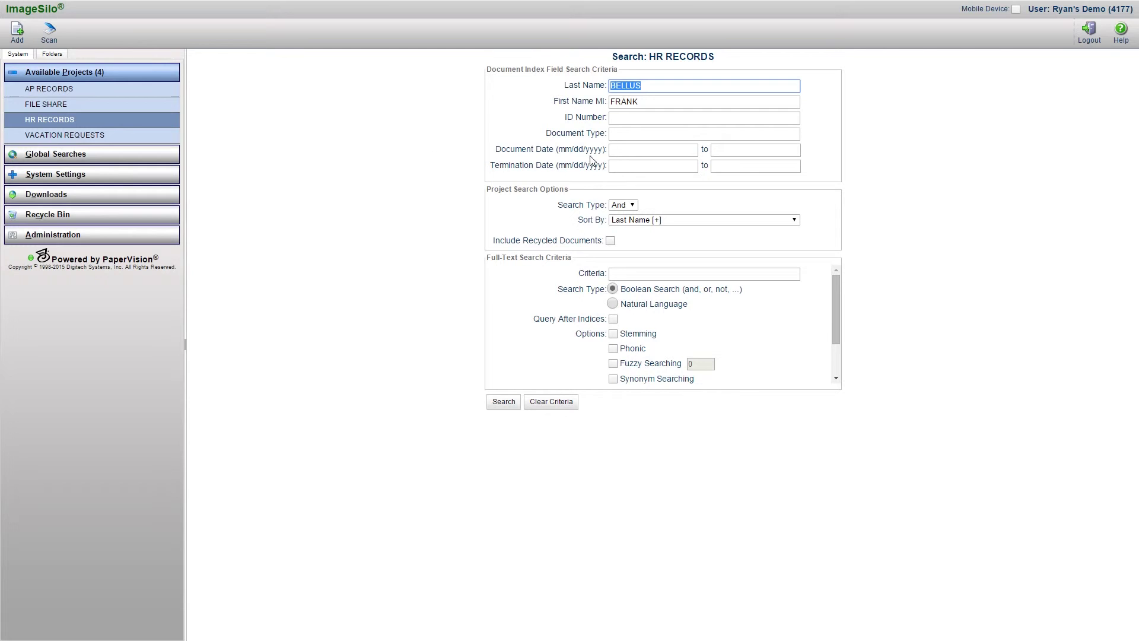
pyautogui.click(626, 136)
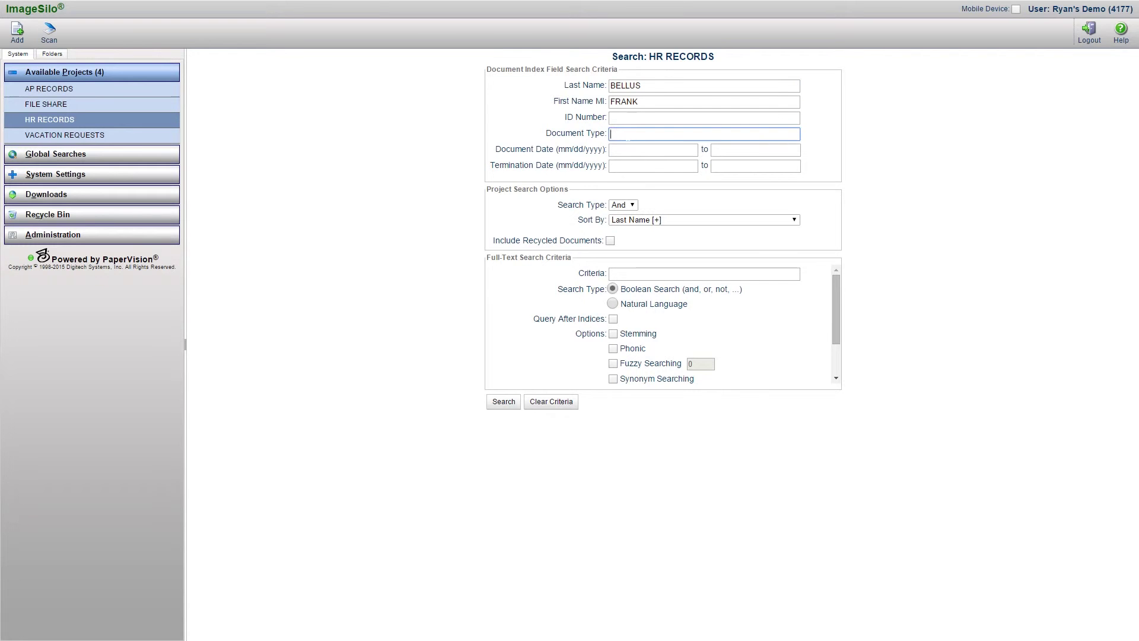
pyautogui.write('W-4')
pyautogui.click(504, 402)
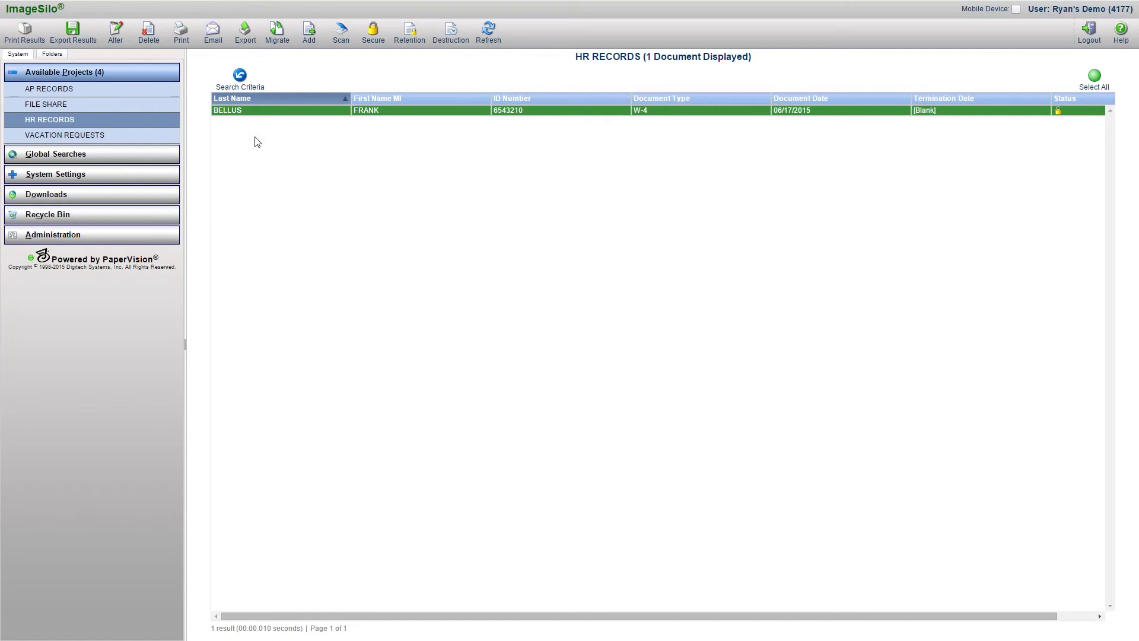
pyautogui.click(240, 87)
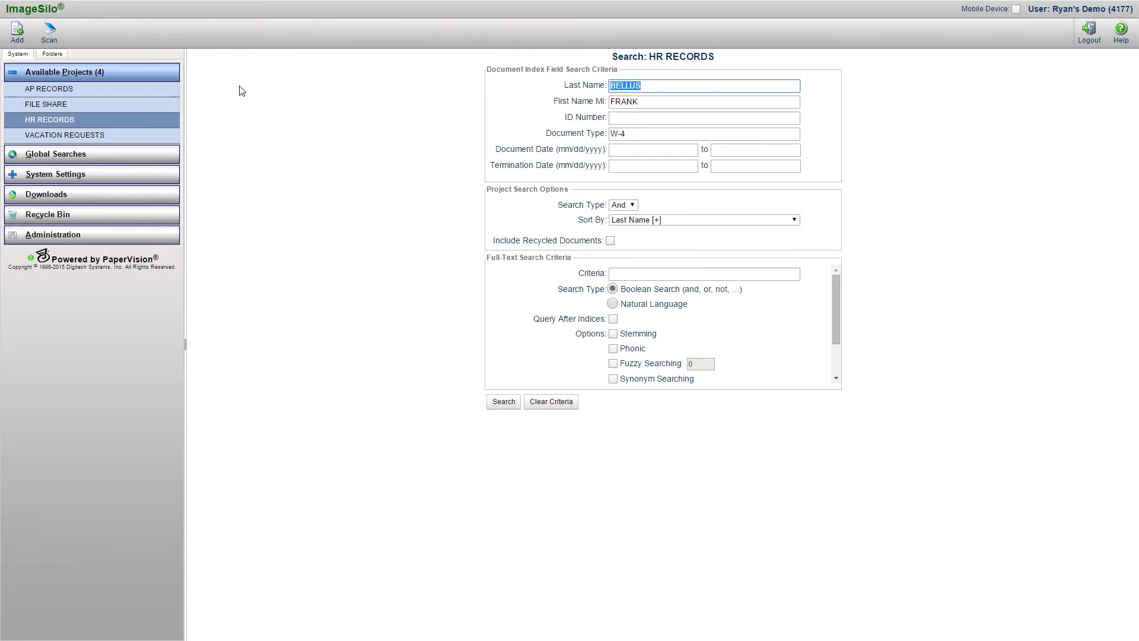
# - Clear every HR RECORDS criteria field, removing the name and W-4 entries
pyautogui.click(557, 402)
pyautogui.click(472, 261)
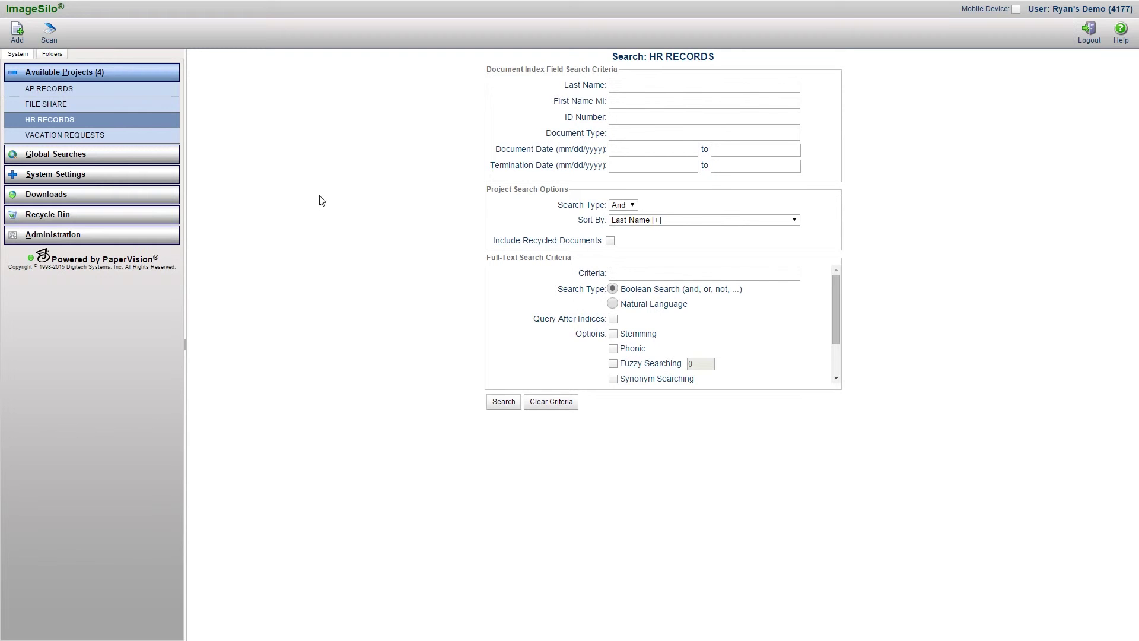
# - Open the FILE SHARE search form, clear its fields, and enter 'Sample' as the full-text criteria
pyautogui.click(77, 117)
pyautogui.click(78, 106)
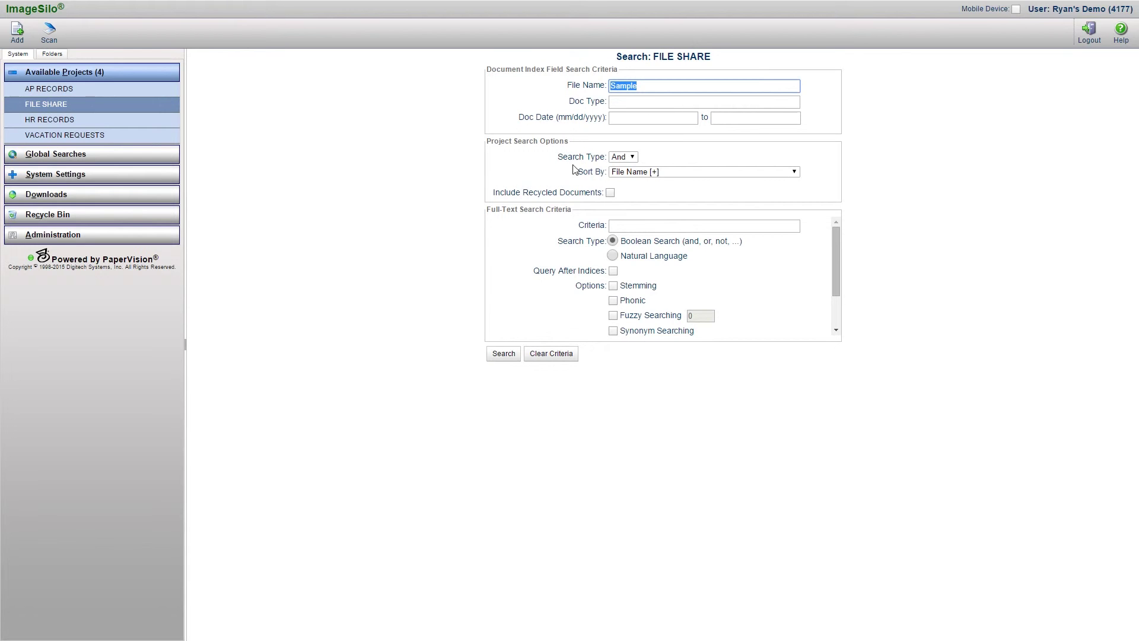
pyautogui.click(557, 354)
pyautogui.click(474, 215)
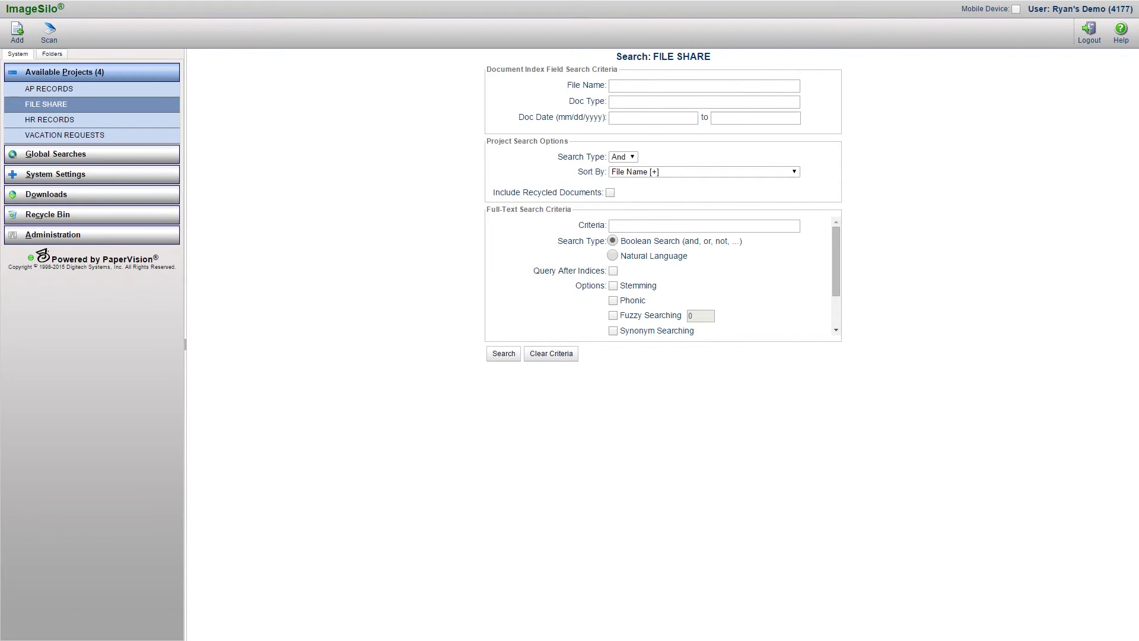
pyautogui.click(626, 226)
pyautogui.write('Sample')
# - Run the full-text search for 'Sample', which finds nothing, then search 'OCR' to find Sample OCR Document
pyautogui.click(507, 356)
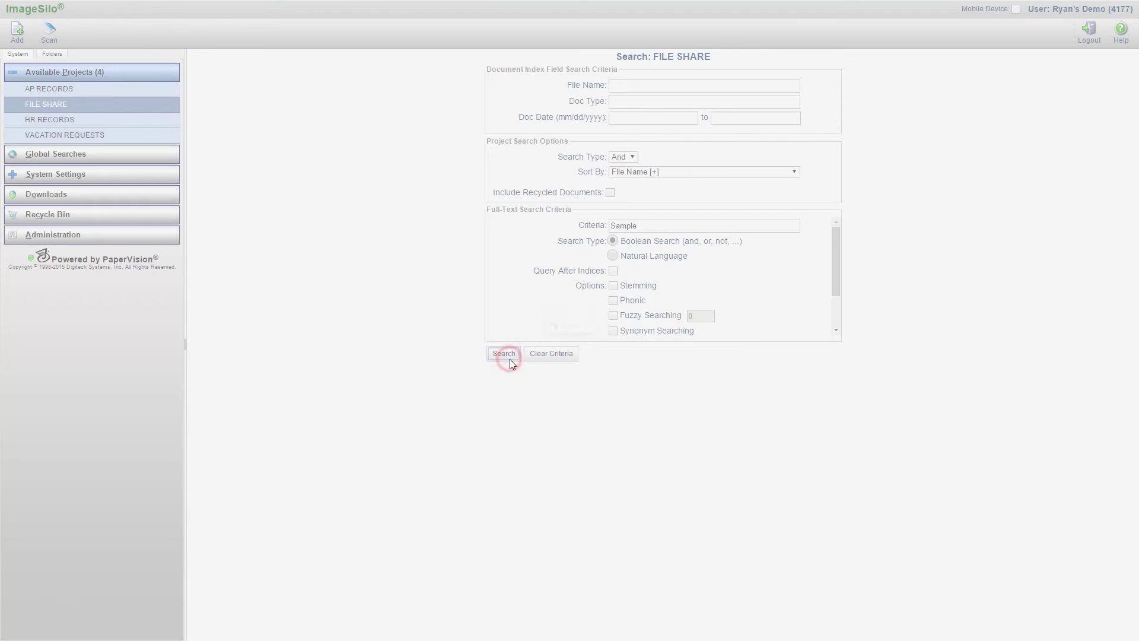
pyautogui.click(575, 337)
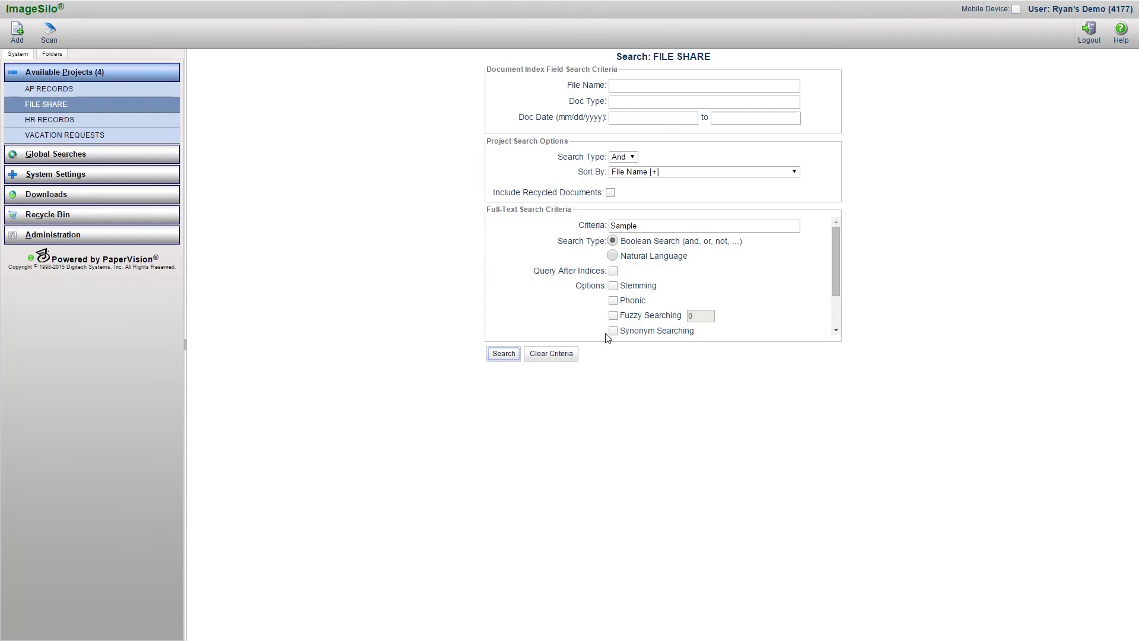
pyautogui.doubleClick(648, 225)
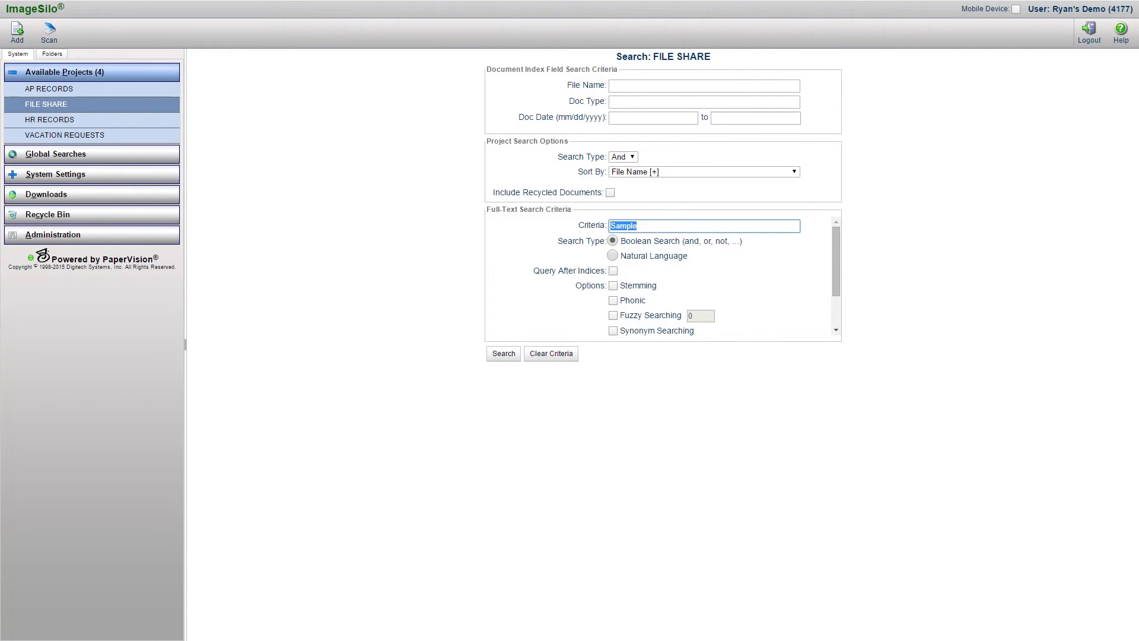
pyautogui.write('OCR')
pyautogui.click(502, 353)
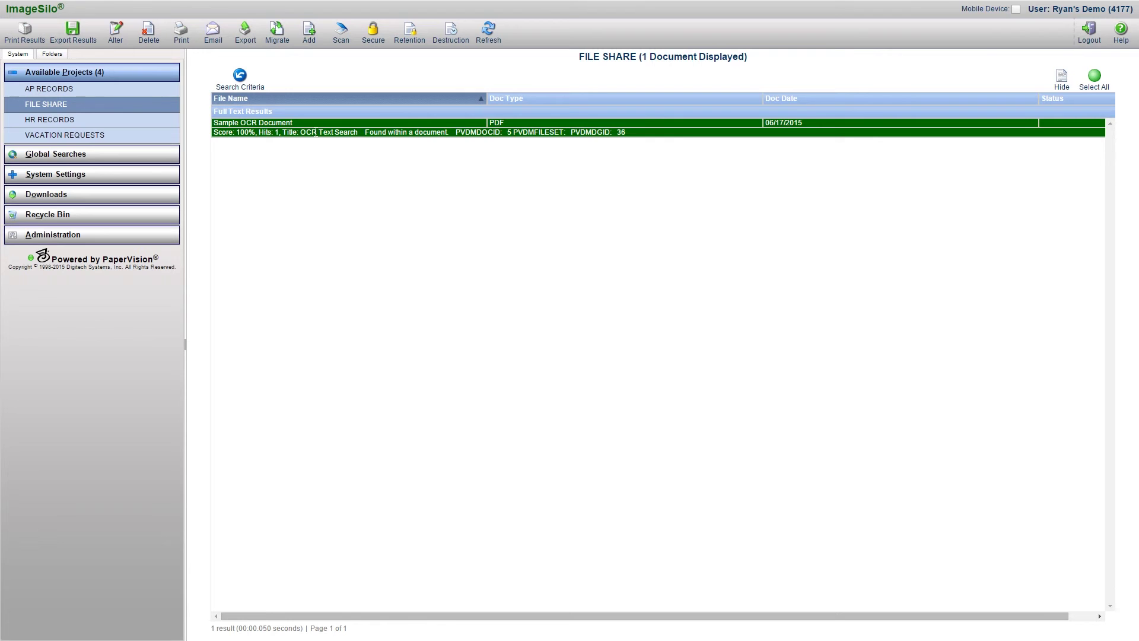
# - Open the Sample OCR Document result to view its 'OCR Text Search' page
pyautogui.click(295, 123)
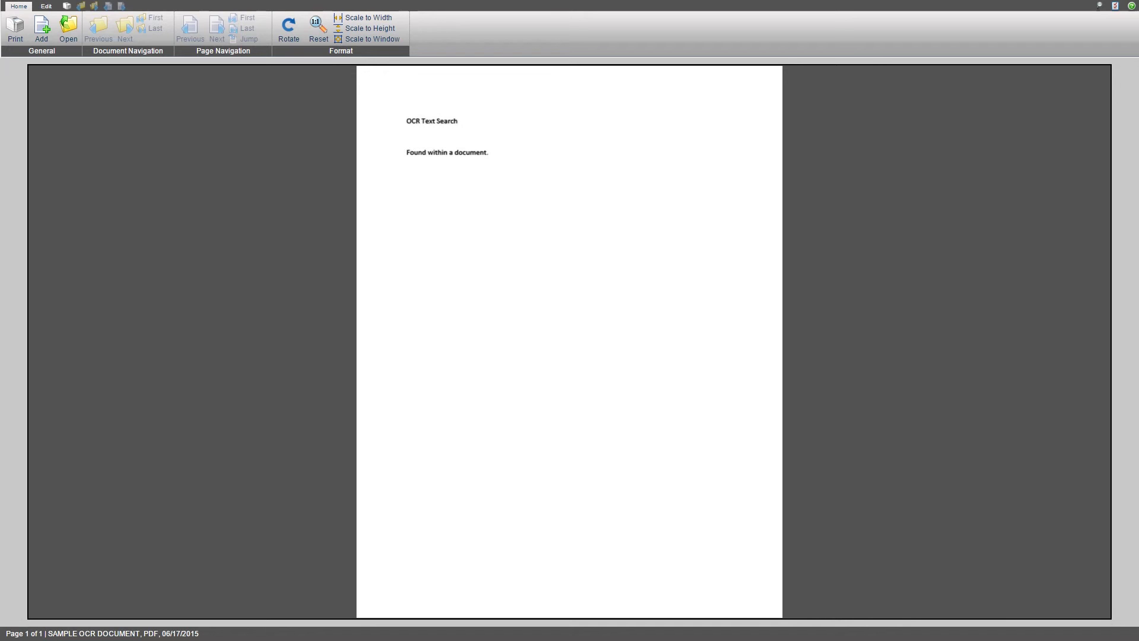
# - Close the document viewer and return to the FILE SHARE search, with 'OCR' still entered
pyautogui.hotkey('alt', 'F4')
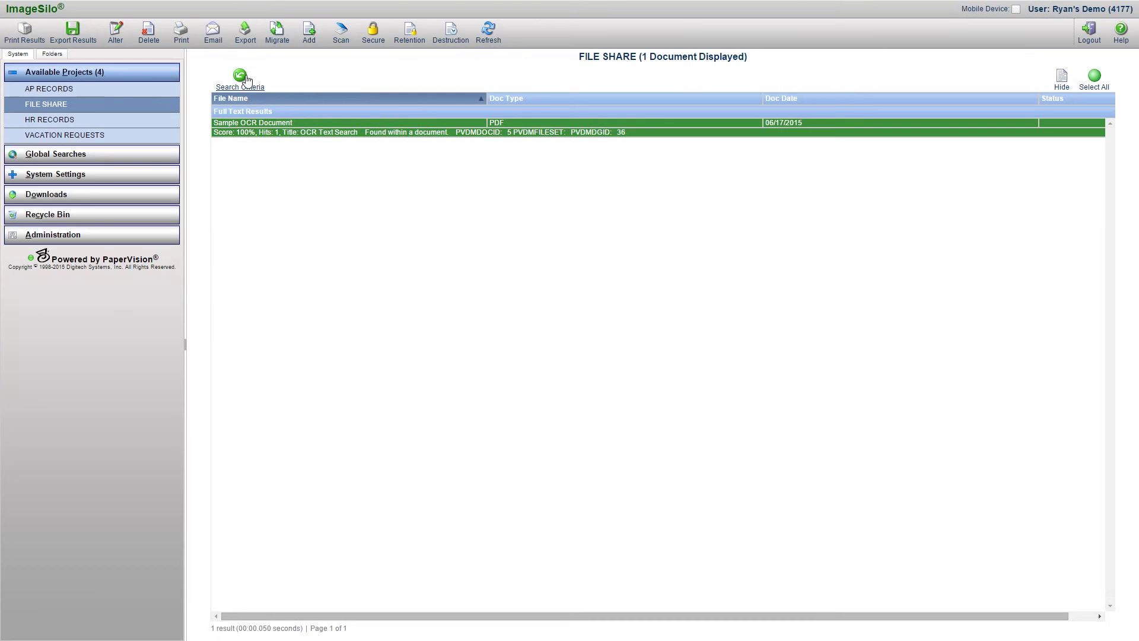
pyautogui.click(246, 82)
# - Back on the FILE SHARE form, append AND SAMPLE after OCR so the criteria read 'OCR AND SAMPLE'
pyautogui.click(244, 78)
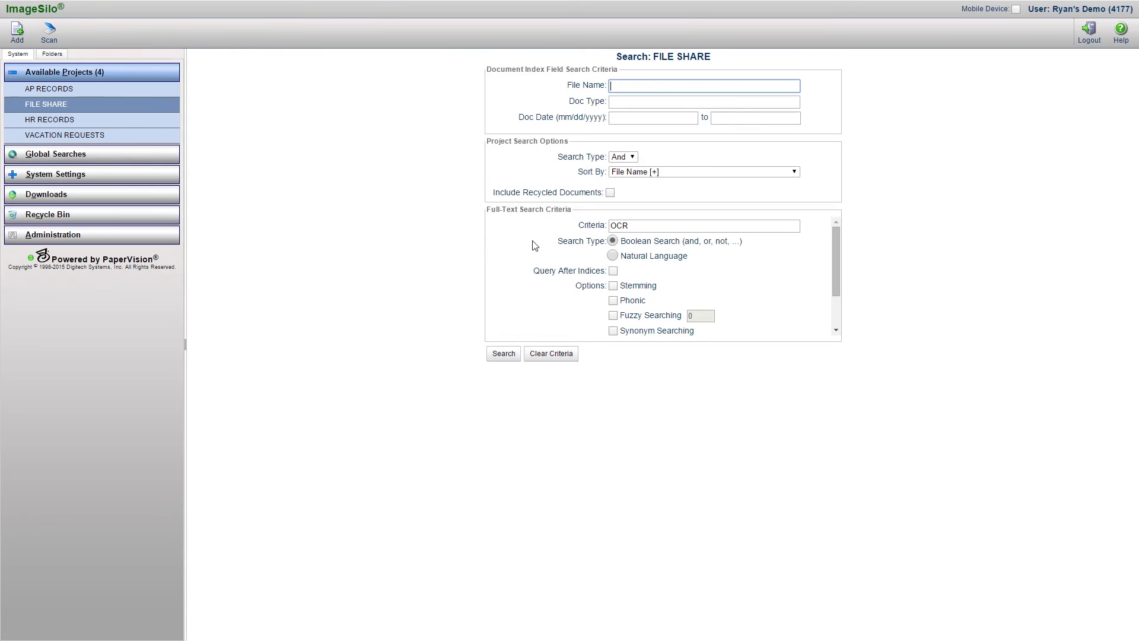
pyautogui.click(642, 227)
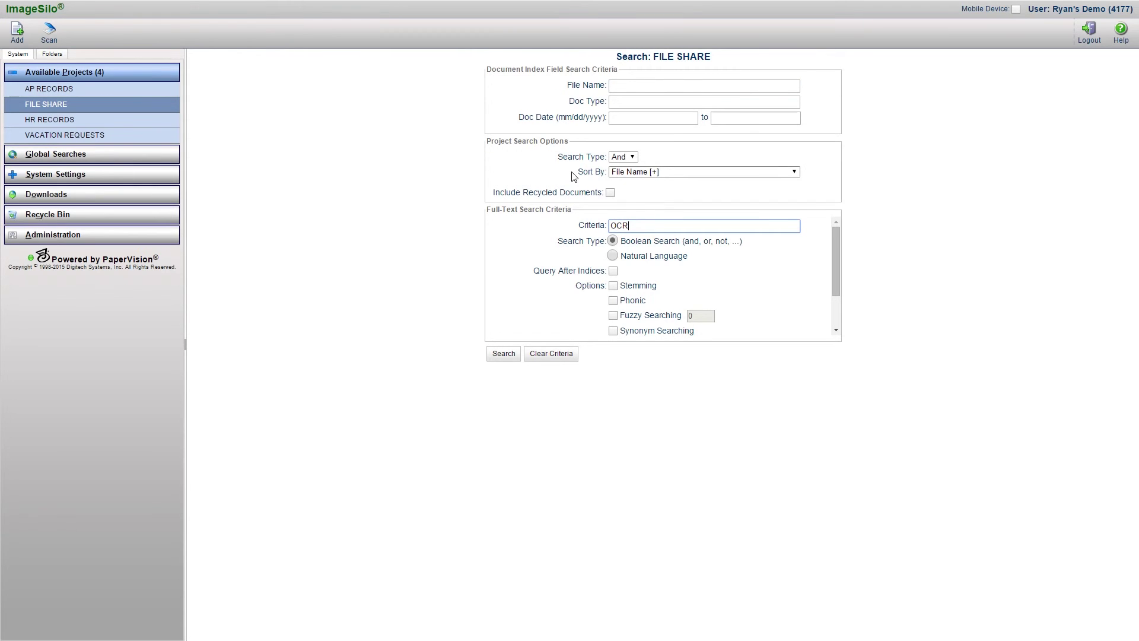
pyautogui.click(633, 226)
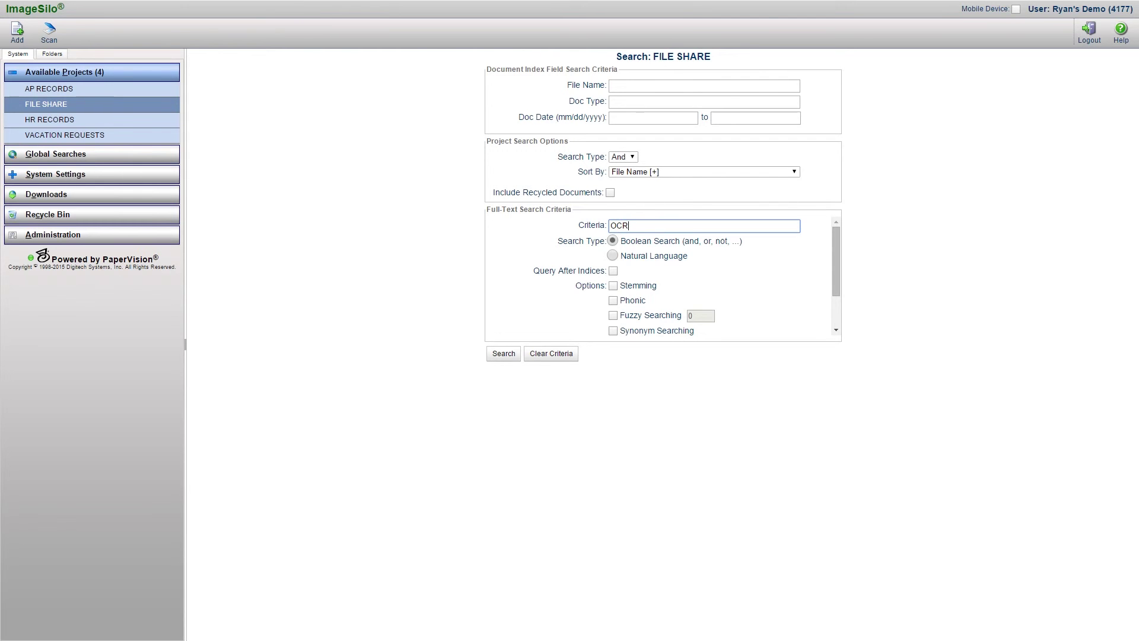
pyautogui.write('AND SAMPLE')
# - Replace the AND operator with w/5 to make the query 'OCR w/5 SAMPLE'
pyautogui.doubleClick(638, 226)
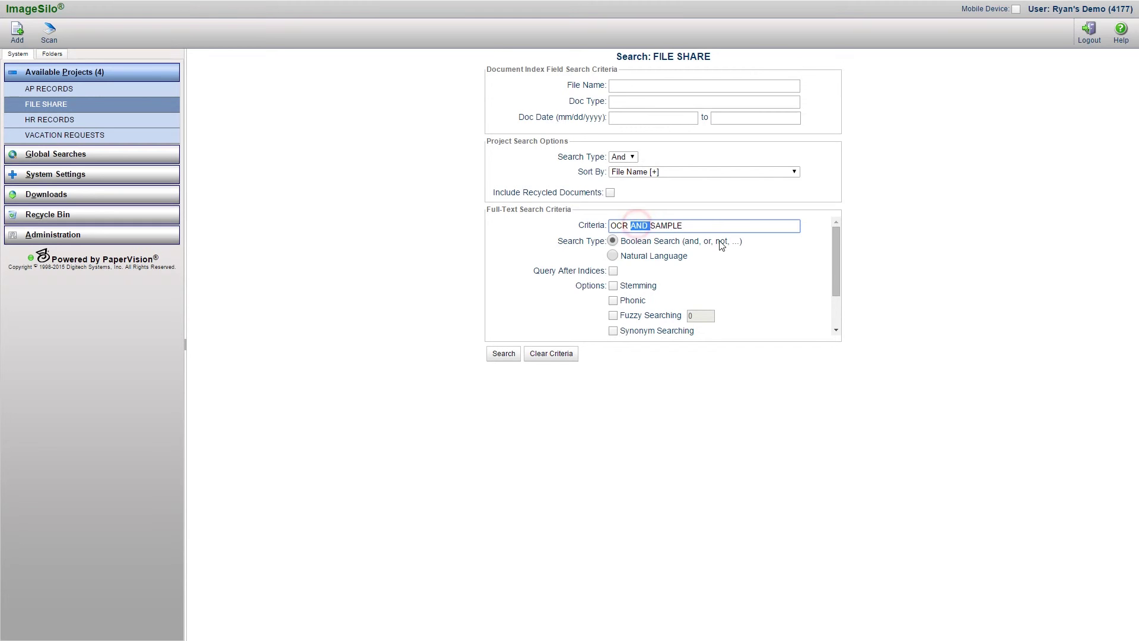
pyautogui.press('Delete')
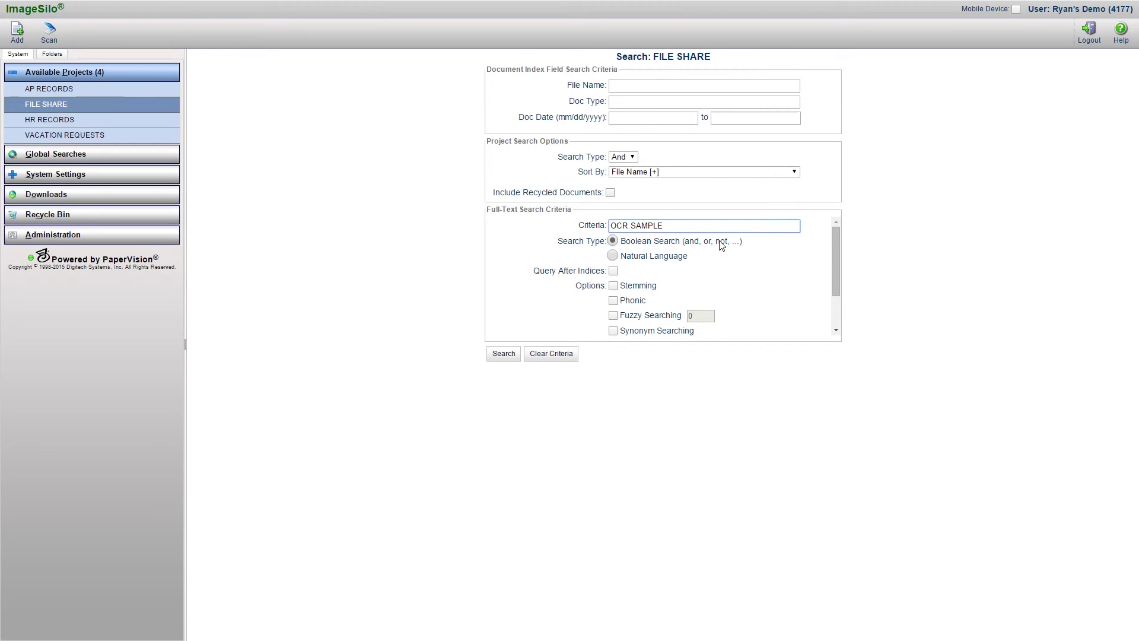
pyautogui.write('w/5')
# - Replace the query with a person's first and last name joined by w/2 proximity
pyautogui.moveTo(682, 225); pyautogui.dragTo(602, 229)
pyautogui.moveTo(682, 225); pyautogui.dragTo(616, 218)
pyautogui.click(666, 289)
pyautogui.click(668, 301)
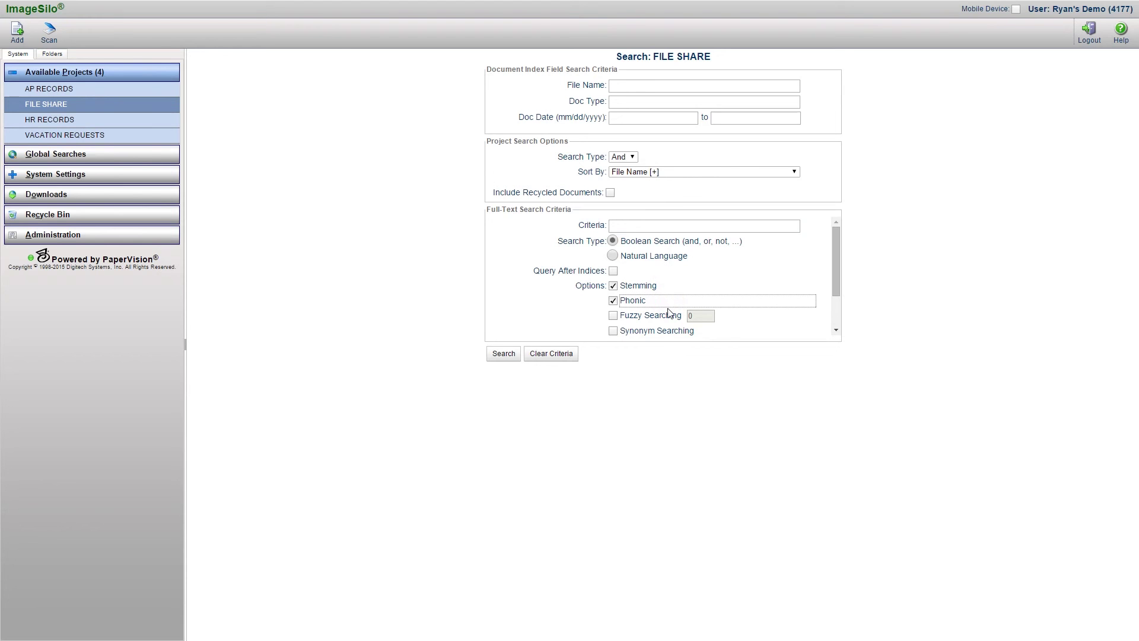
pyautogui.click(669, 315)
pyautogui.click(668, 330)
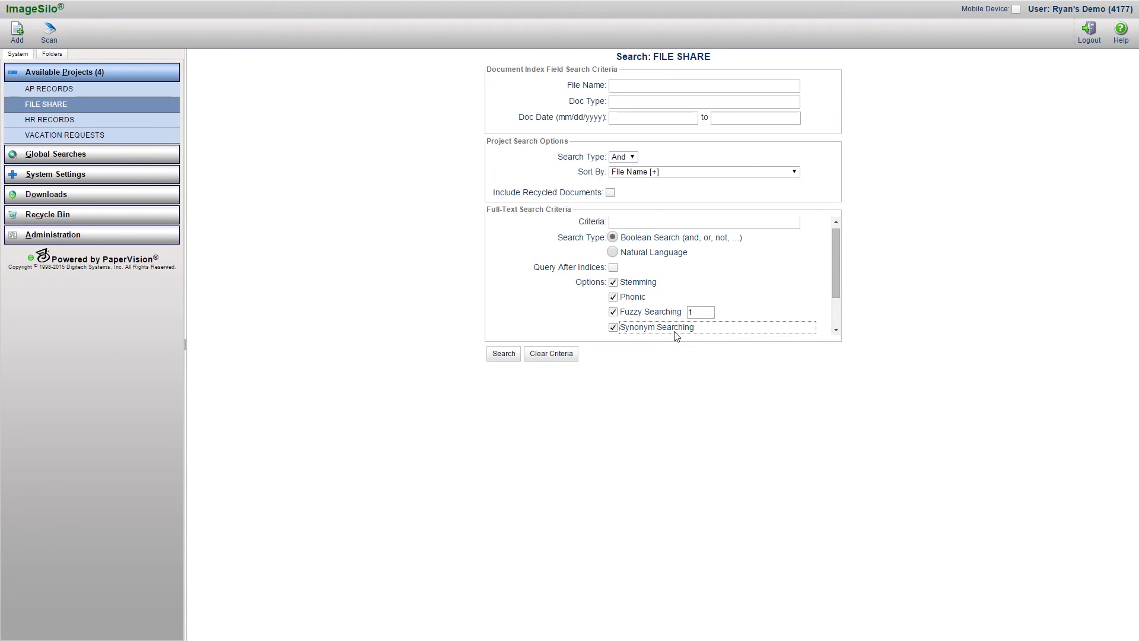
pyautogui.scroll(-1, 675, 311)
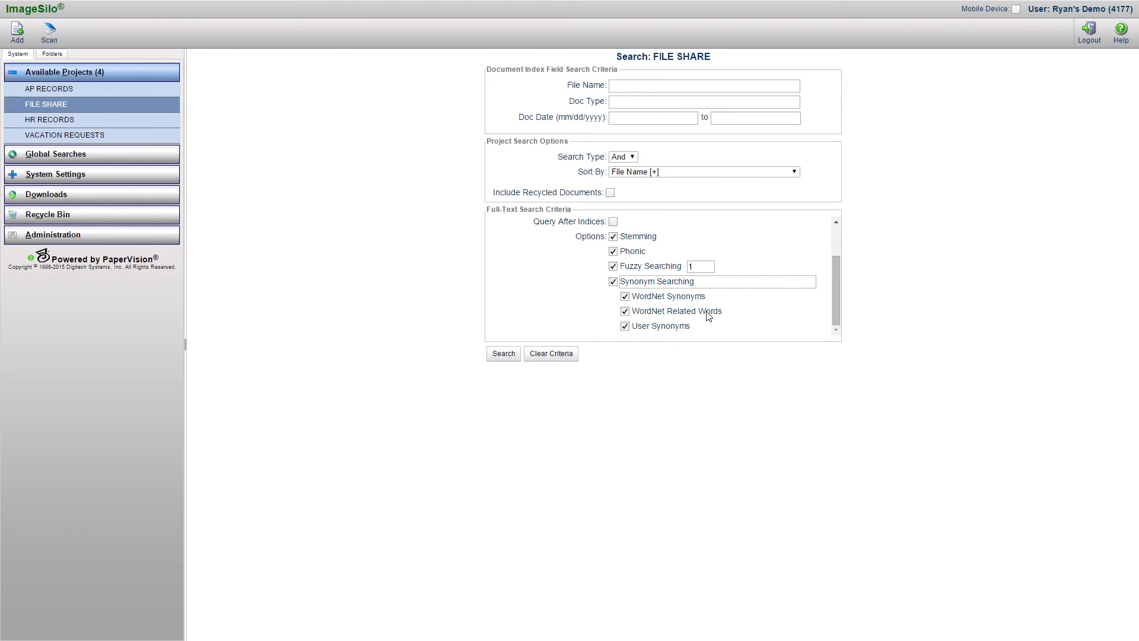
pyautogui.scroll(1, 708, 316)
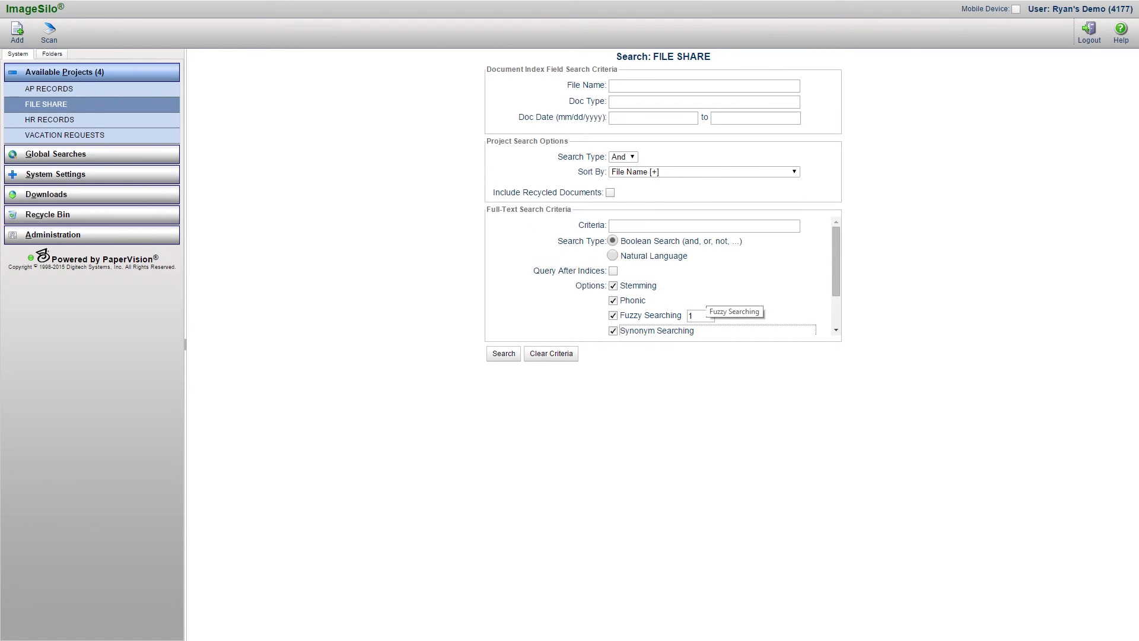
pyautogui.click(614, 330)
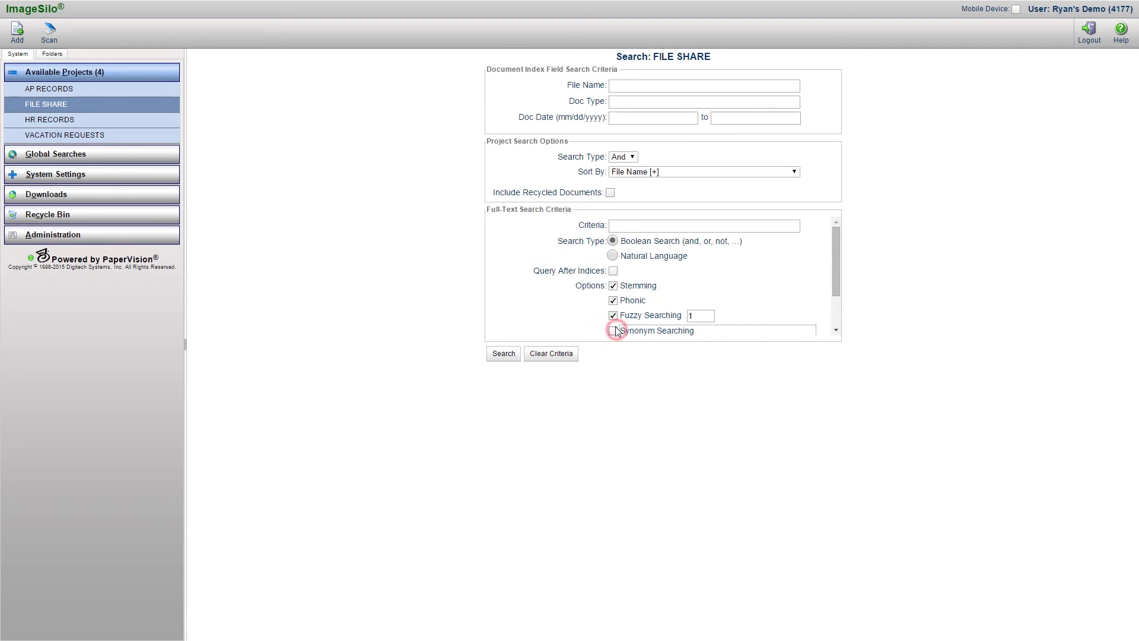
pyautogui.click(614, 315)
pyautogui.click(614, 300)
pyautogui.click(614, 287)
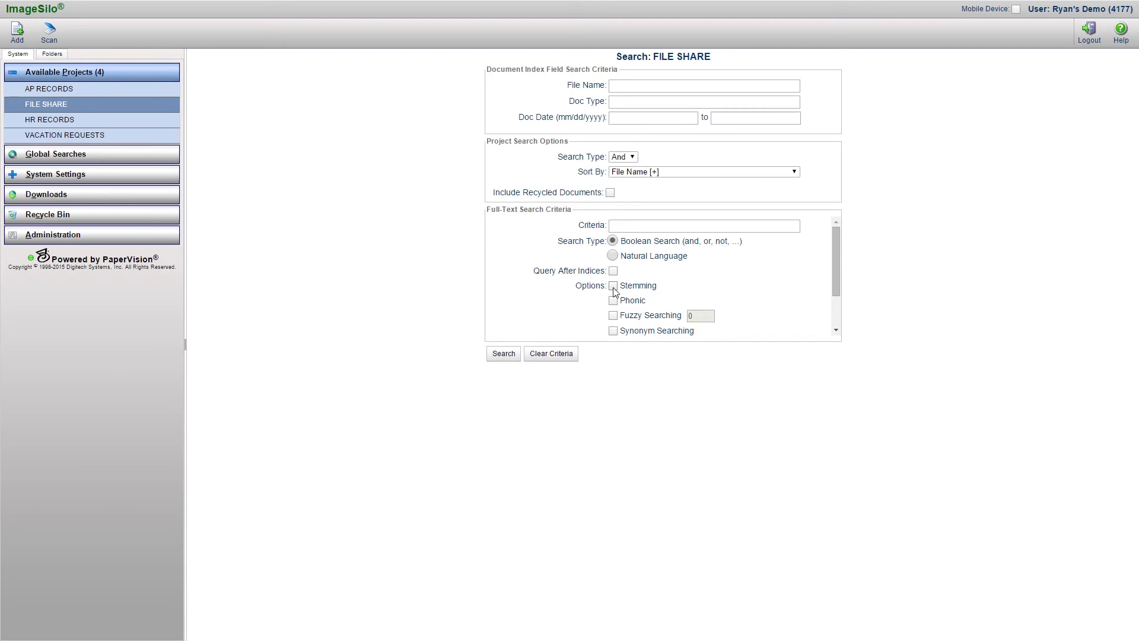
# - Enter 'FISH FISHING FISHED' in the Criteria box and select the whole query
pyautogui.click(614, 226)
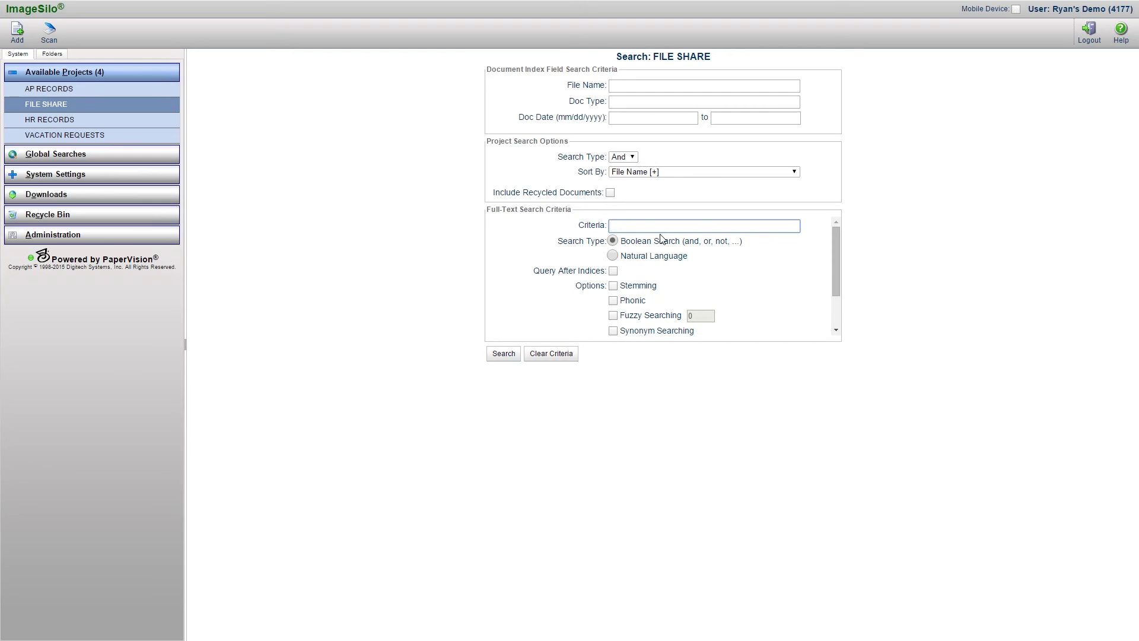
pyautogui.write('FISH FISHING FISHED')
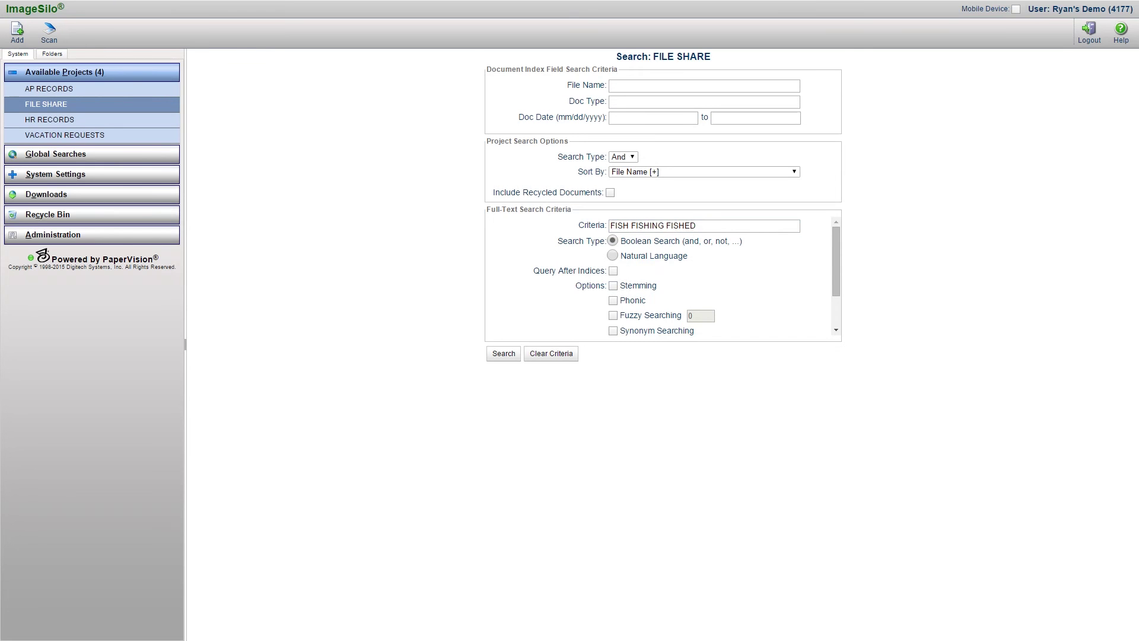
pyautogui.tripleClick(694, 227)
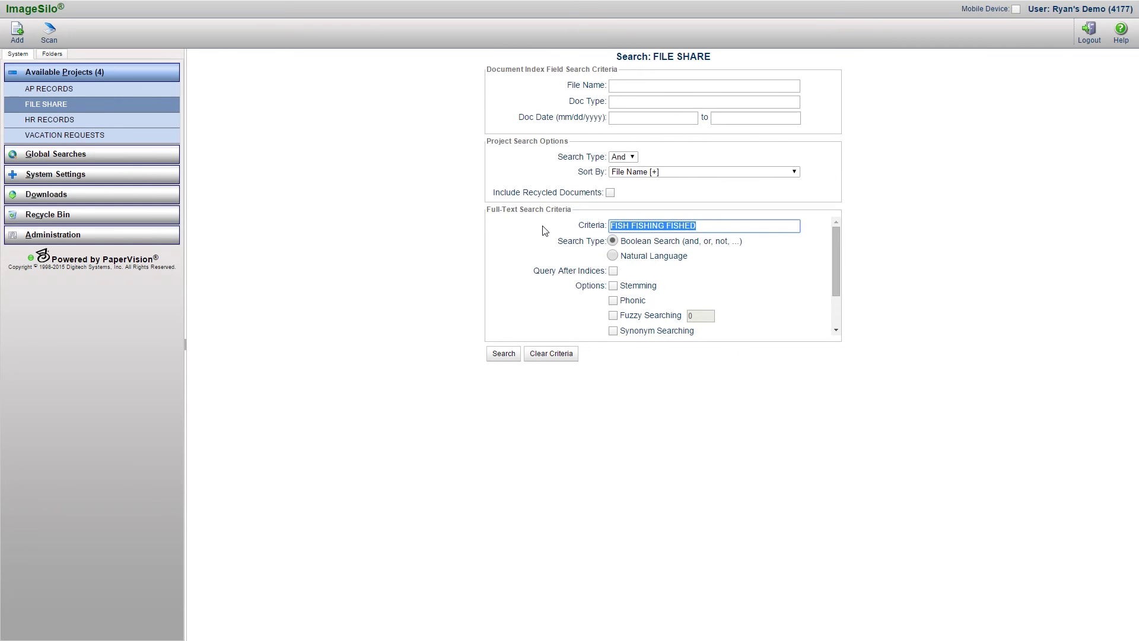
# - Replace the criteria with 'SMITH SMTYHE SMITHE', then overwrite them with the misspelled 'APLE'
pyautogui.write('SMITH')
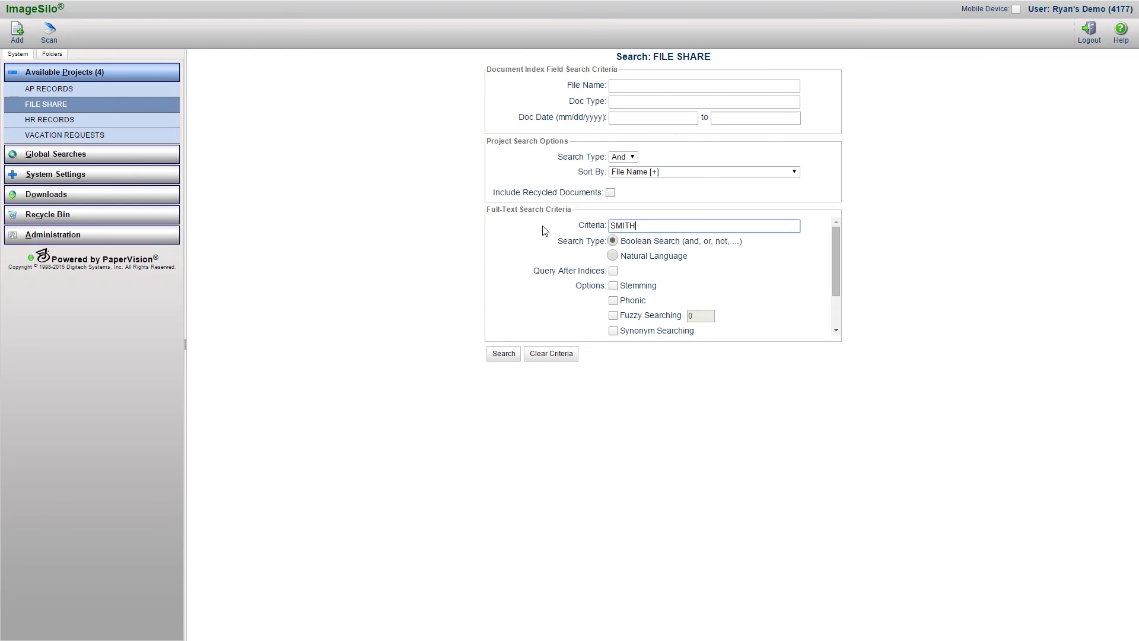
pyautogui.write(' SMTYHE SMITHE')
pyautogui.moveTo(706, 226); pyautogui.dragTo(609, 226)
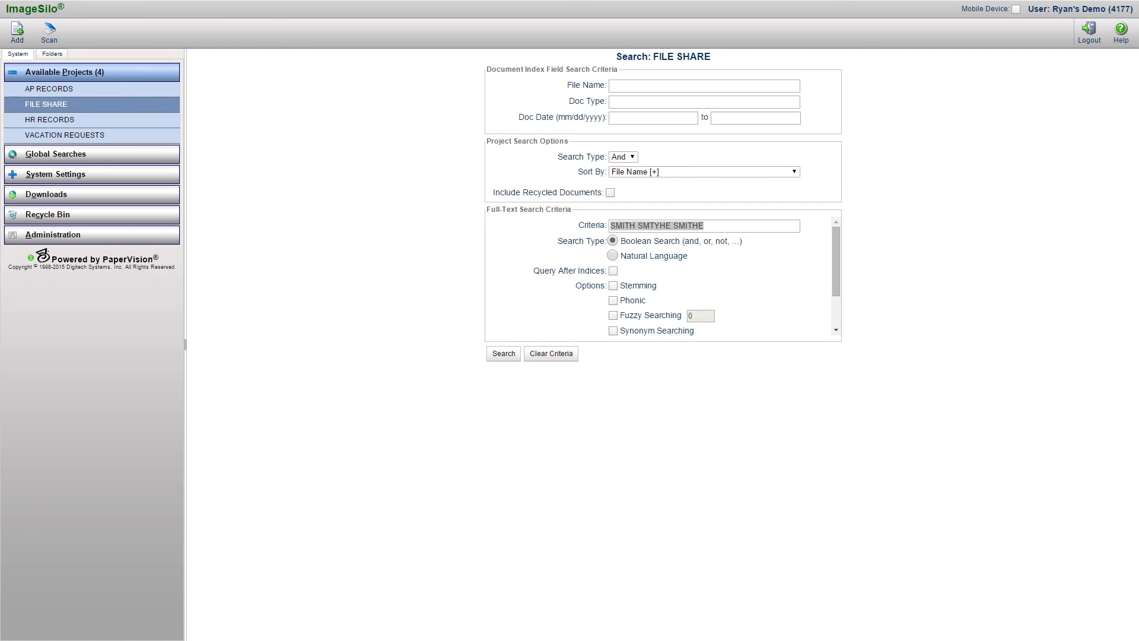
pyautogui.click(720, 225)
pyautogui.moveTo(733, 226); pyautogui.dragTo(574, 225)
pyautogui.write('APLE')
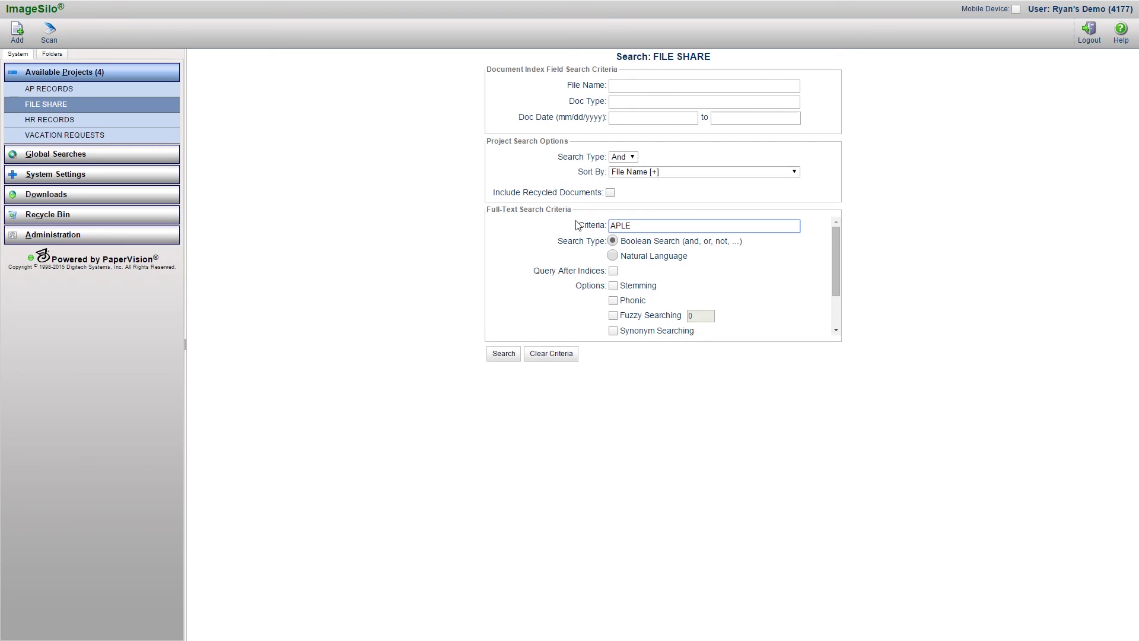
# - Delete APLE and enter 'FAST QUICK' as the criteria for synonym searching
pyautogui.moveTo(633, 226); pyautogui.dragTo(604, 228)
pyautogui.press('BackSpace')
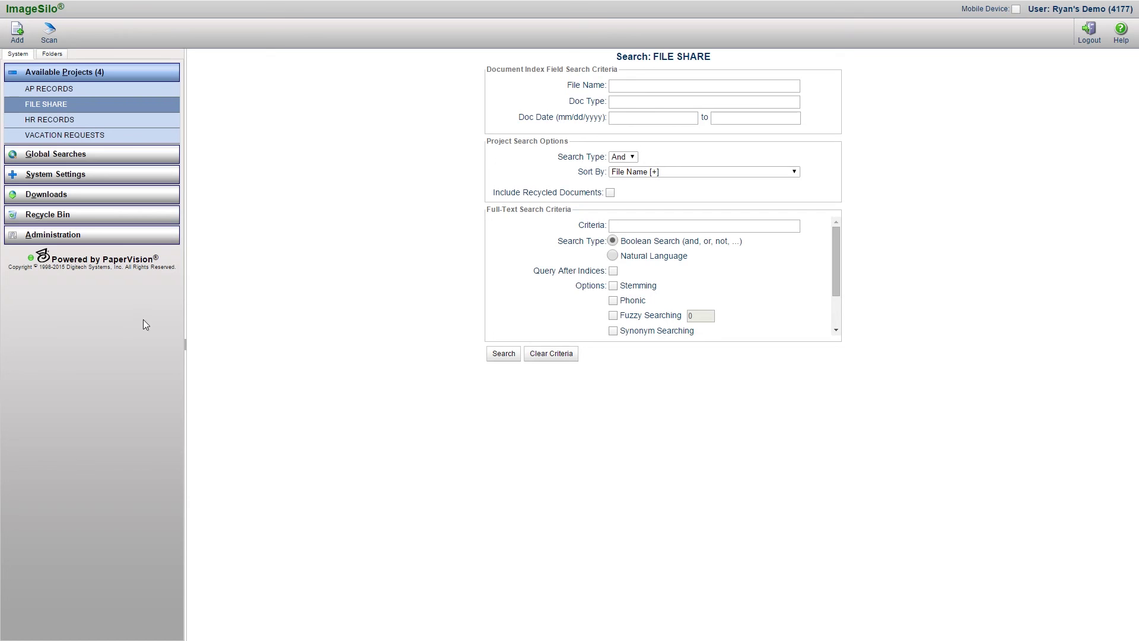
pyautogui.click(630, 226)
pyautogui.write('FAST')
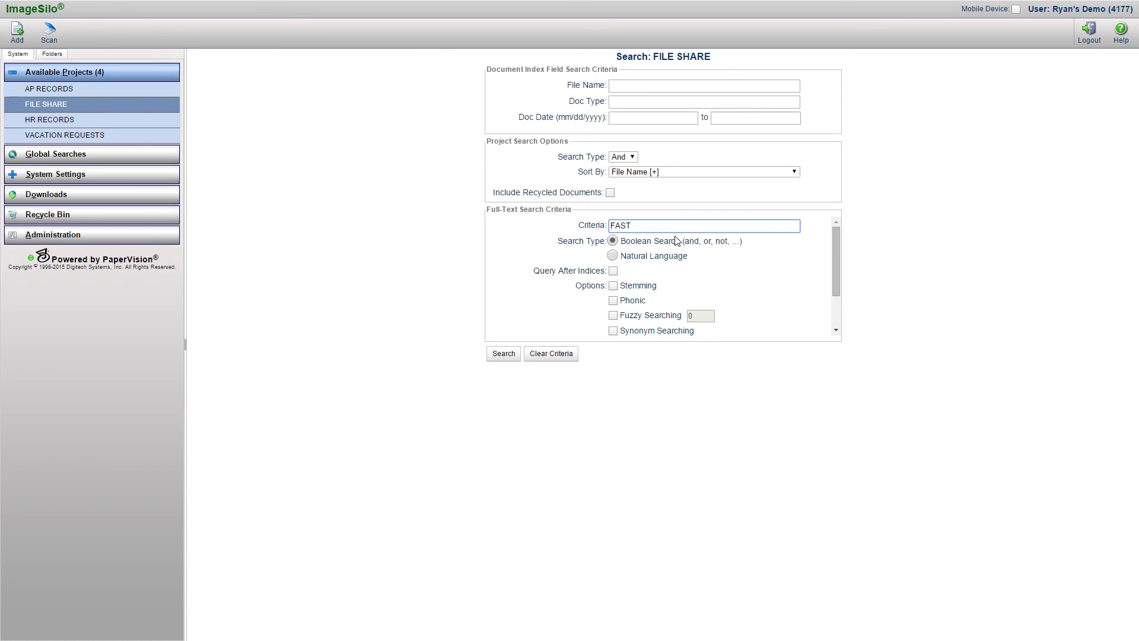
pyautogui.write(' QUICK')
# - Scroll the options panel, then select and delete 'FAST QUICK' from the Criteria box
pyautogui.moveTo(835, 249)
pyautogui.mouseDown()
pyautogui.moveTo(833, 274)
pyautogui.moveTo(833, 250)
pyautogui.mouseUp()
pyautogui.click(677, 225)
pyautogui.moveTo(677, 224); pyautogui.dragTo(601, 230)
pyautogui.press('BackSpace')
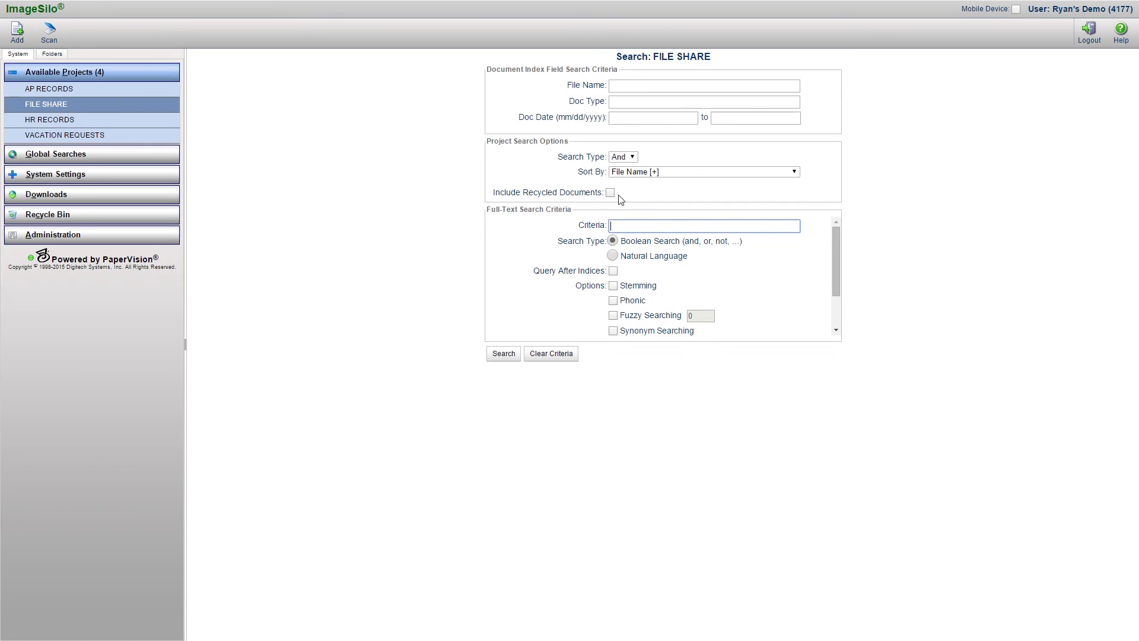